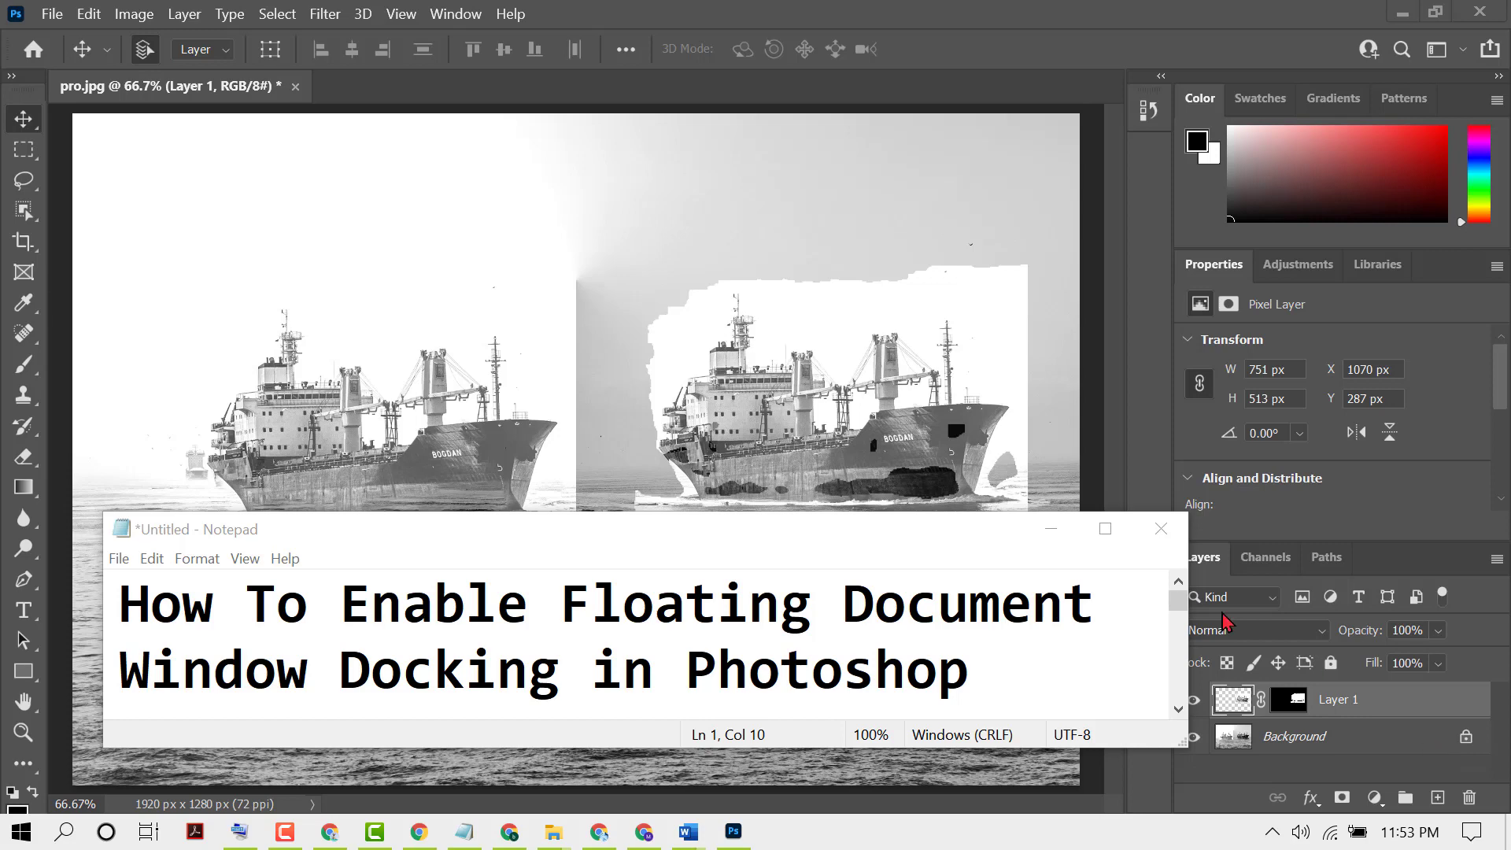
Bring Photoshop forward and open Edit > Preferences > Workspace.
{"action": "left_click", "coordinate": [92, 14]}
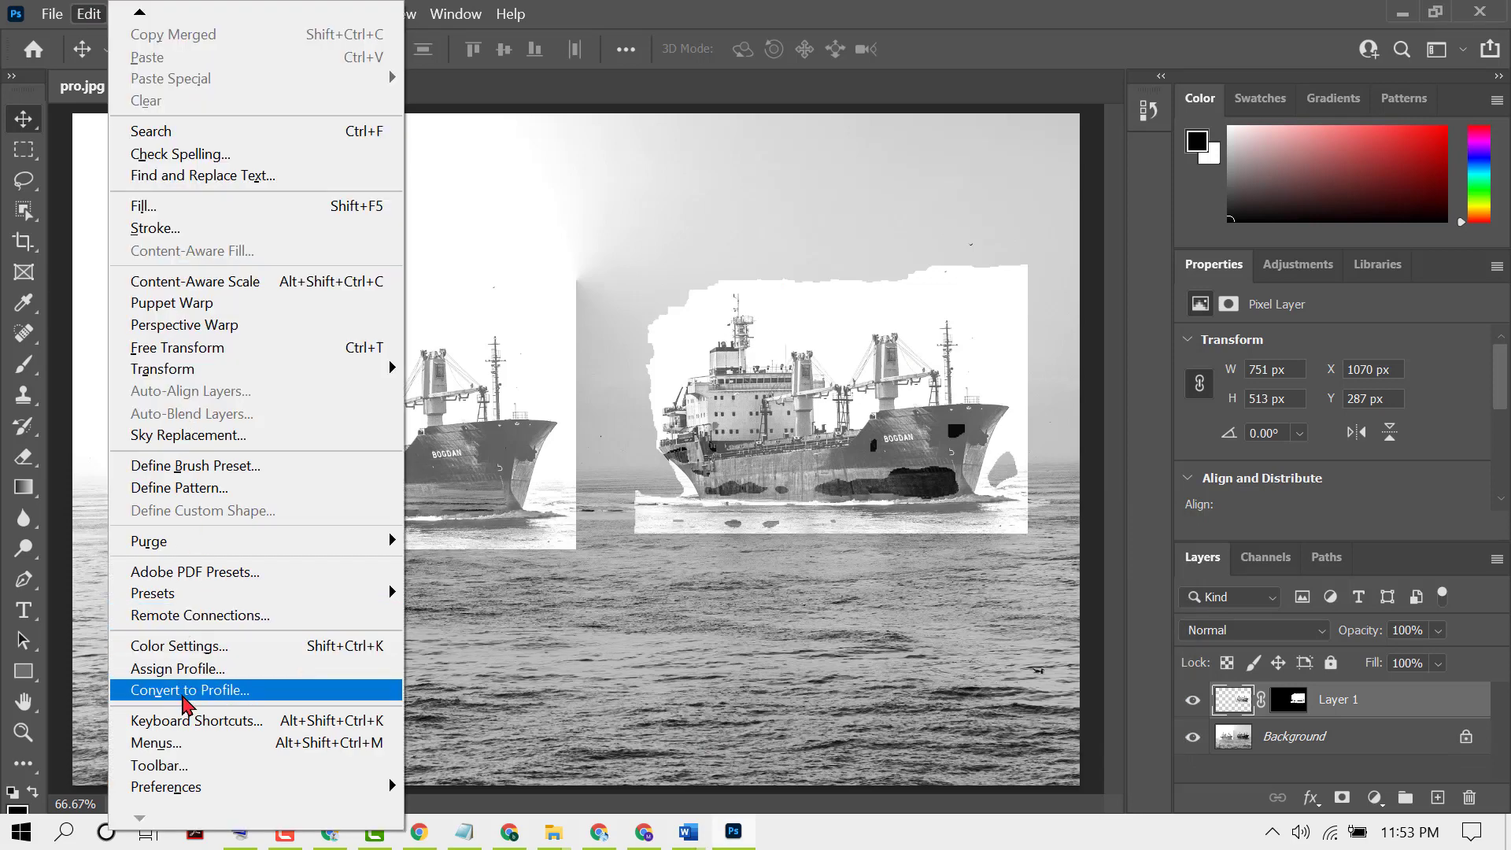
{"action": "mouse_move", "coordinate": [166, 787]}
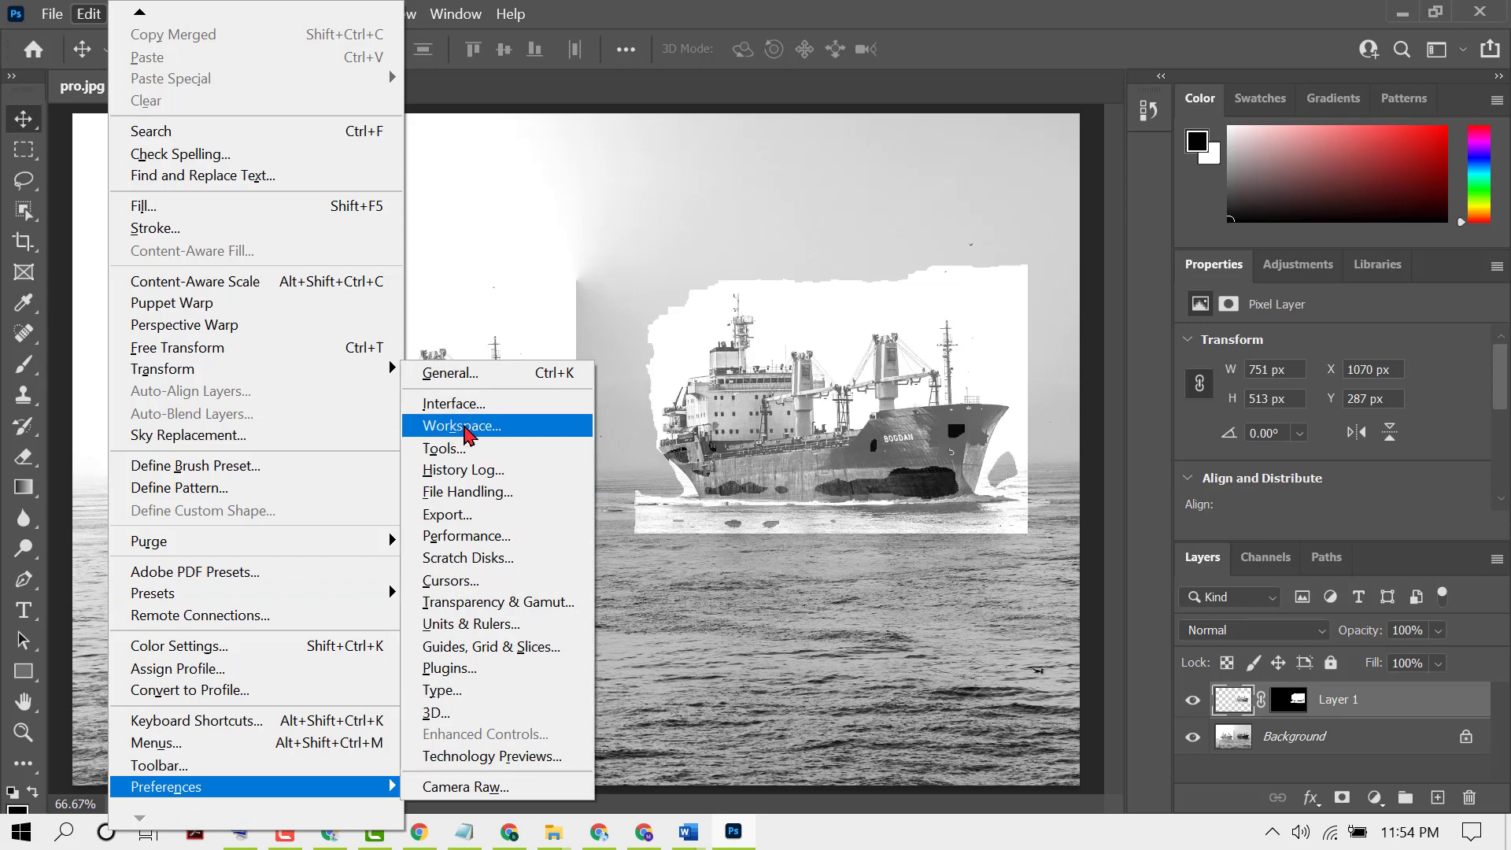
{"action": "left_click", "coordinate": [468, 436]}
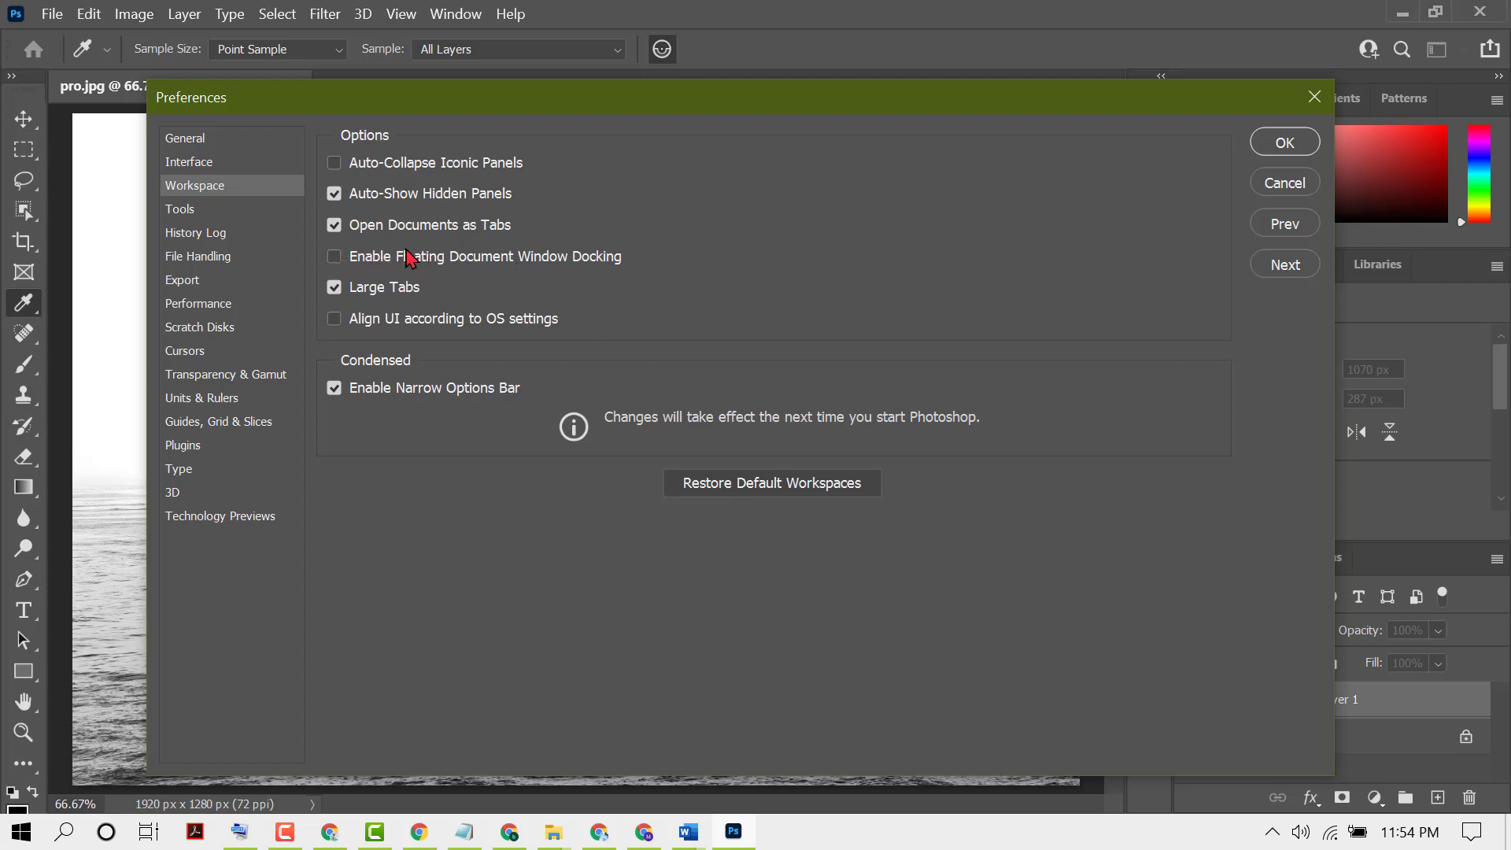
Enable 'Enable Floating Document Window Docking' and confirm Preferences with OK.
{"action": "left_click", "coordinate": [334, 256]}
{"action": "left_click", "coordinate": [1291, 149]}
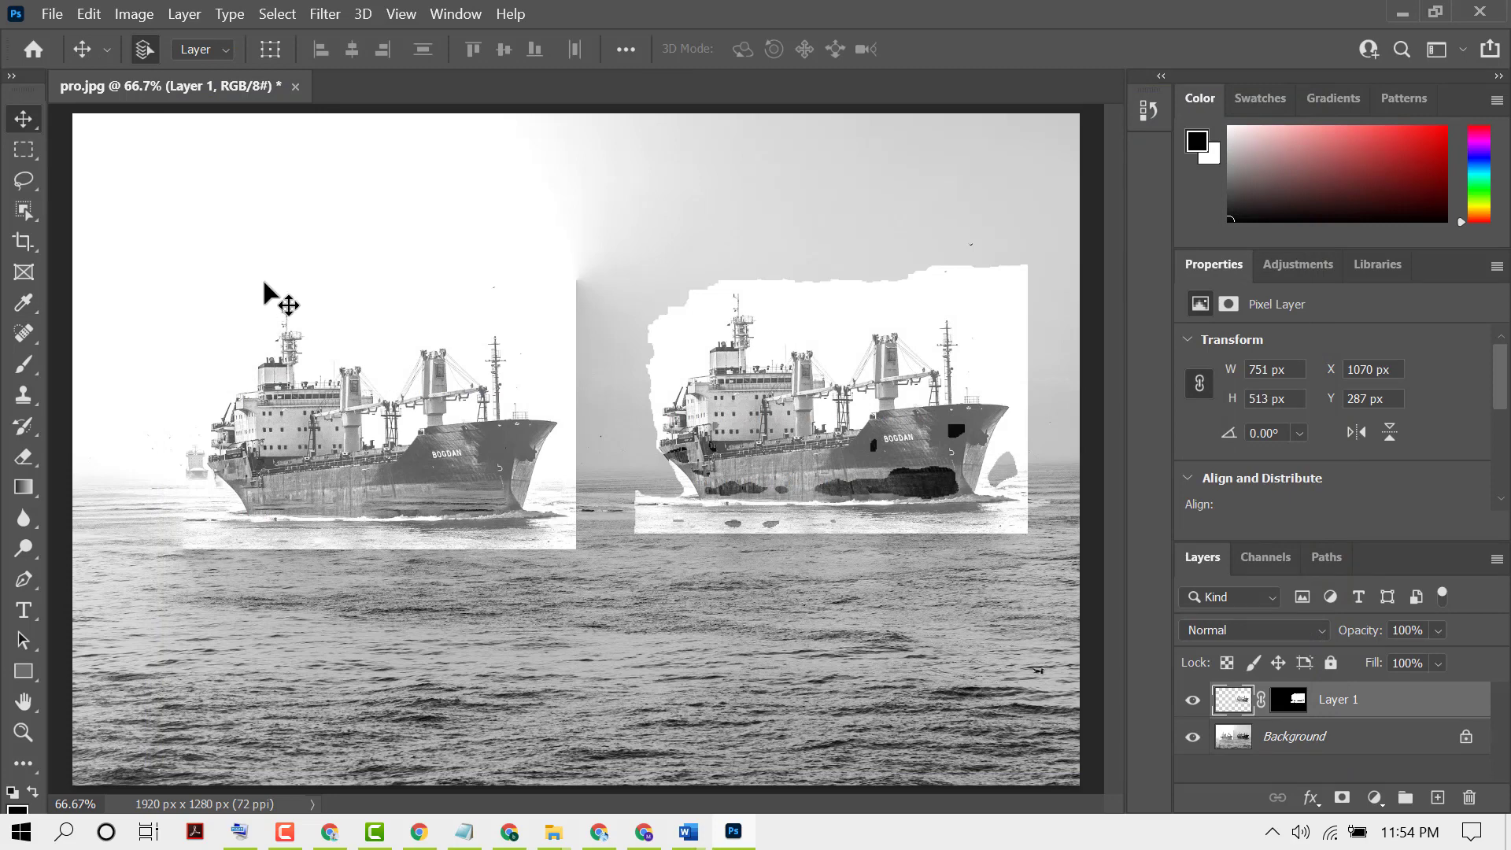
Bring the Notepad tutorial title window back in front of the ship document.
{"action": "left_click", "coordinate": [464, 831]}
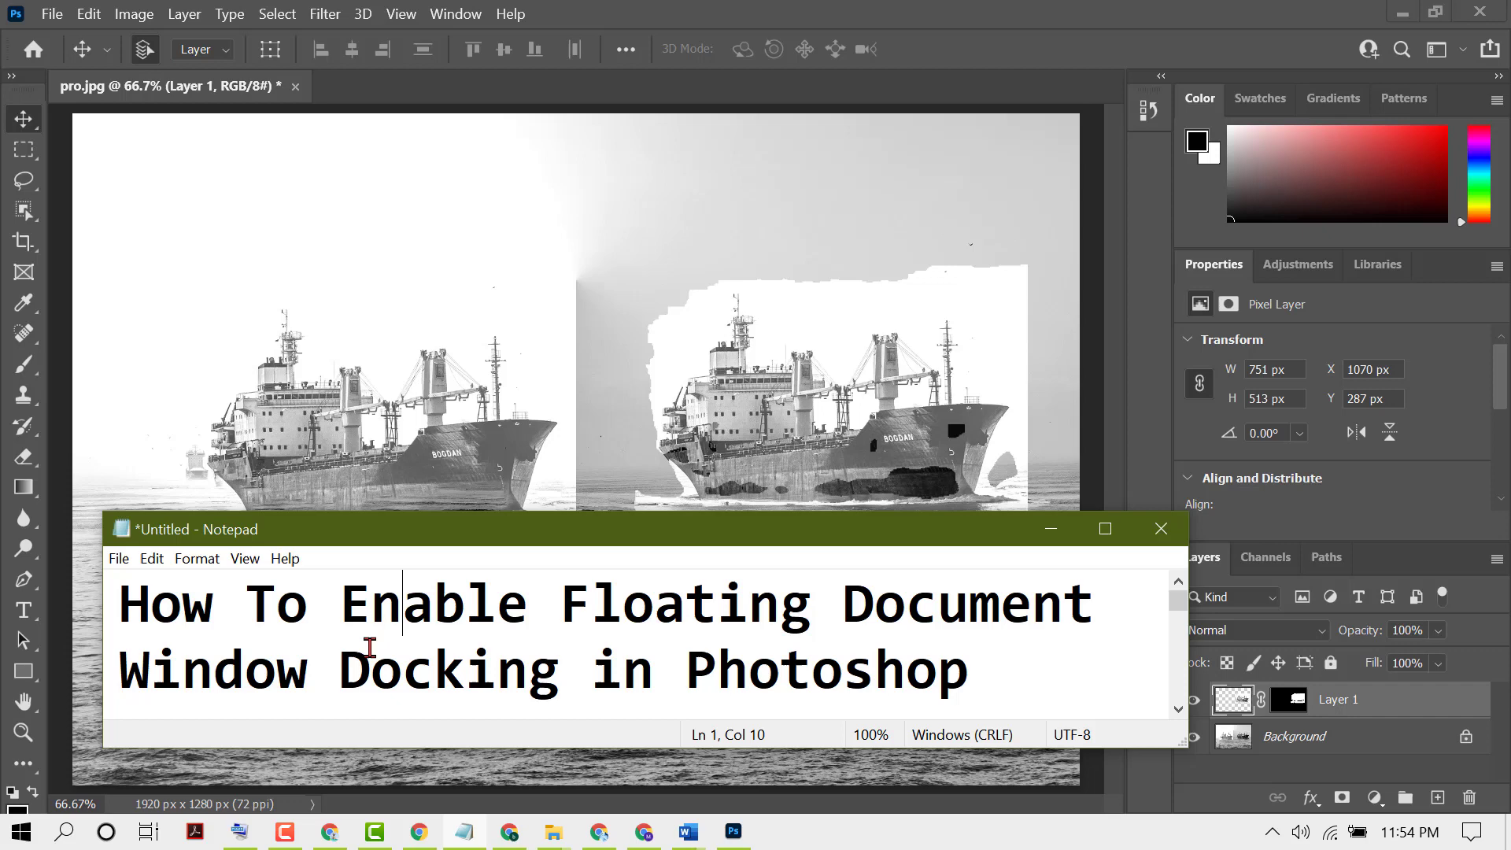